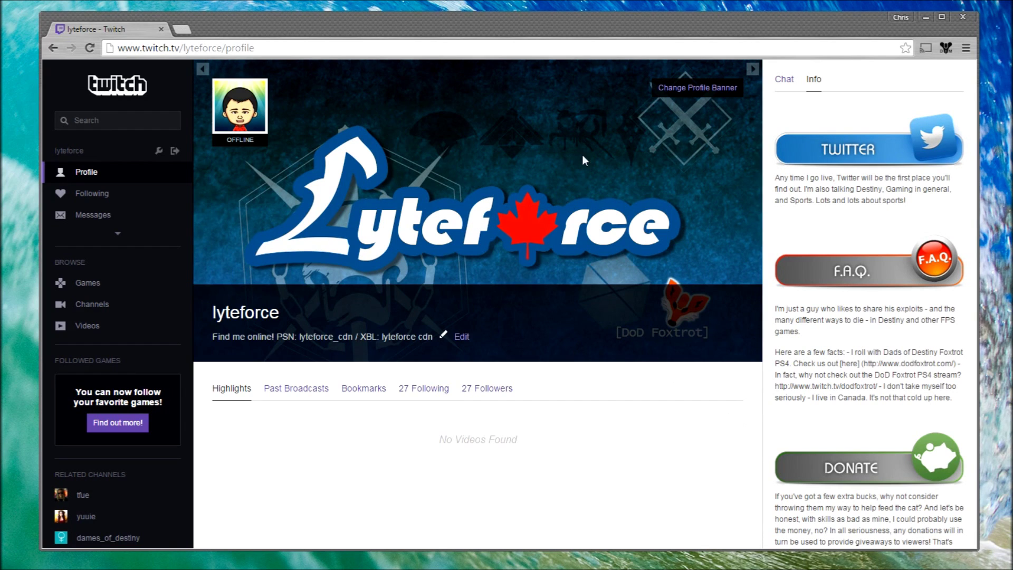
Step: Confirm the Lyteforce artwork as the profile banner in the banner editor
{"action": "left_click", "coordinate": [709, 91]}
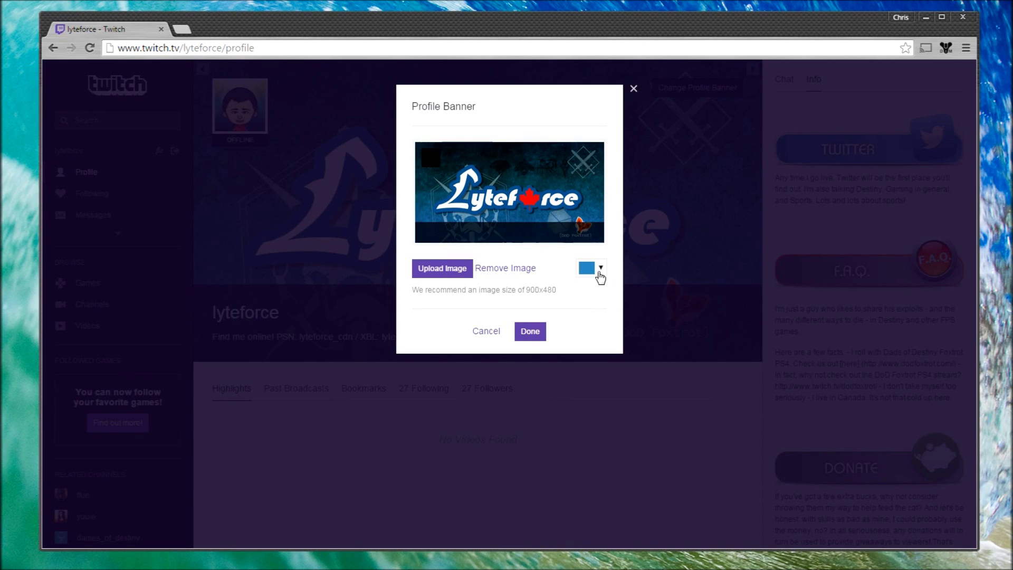
{"action": "left_click", "coordinate": [536, 334]}
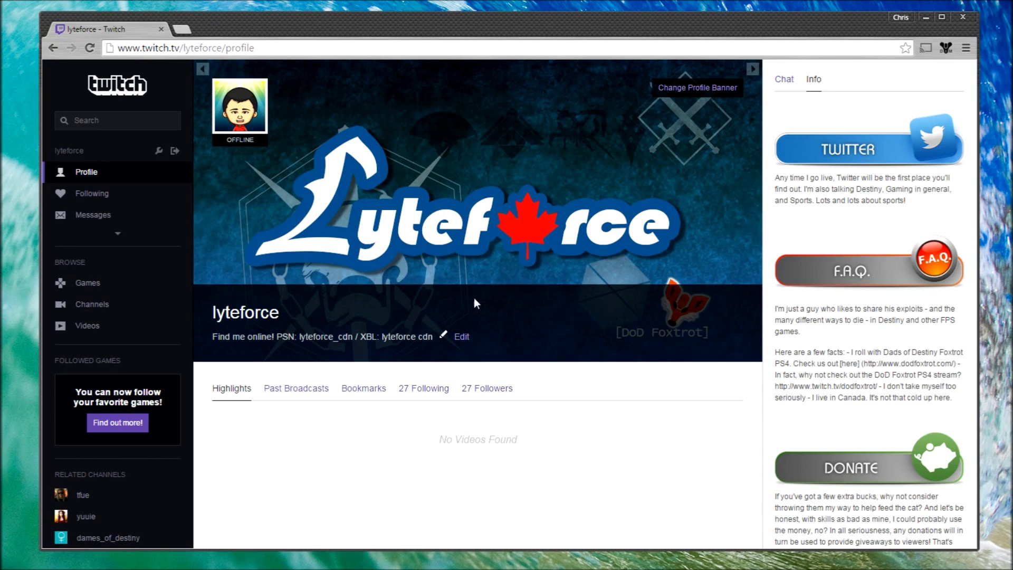
Step: Save the Profile settings with the cartoon avatar kept as the profile picture
{"action": "left_click", "coordinate": [158, 154]}
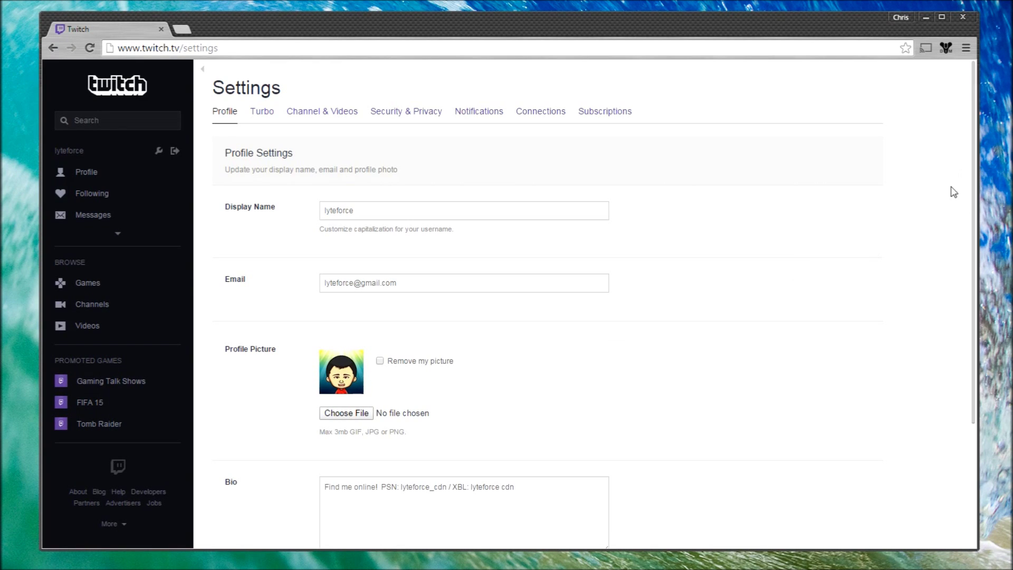
{"action": "scroll", "coordinate": [953, 193], "scroll_direction": "down", "scroll_amount": 4}
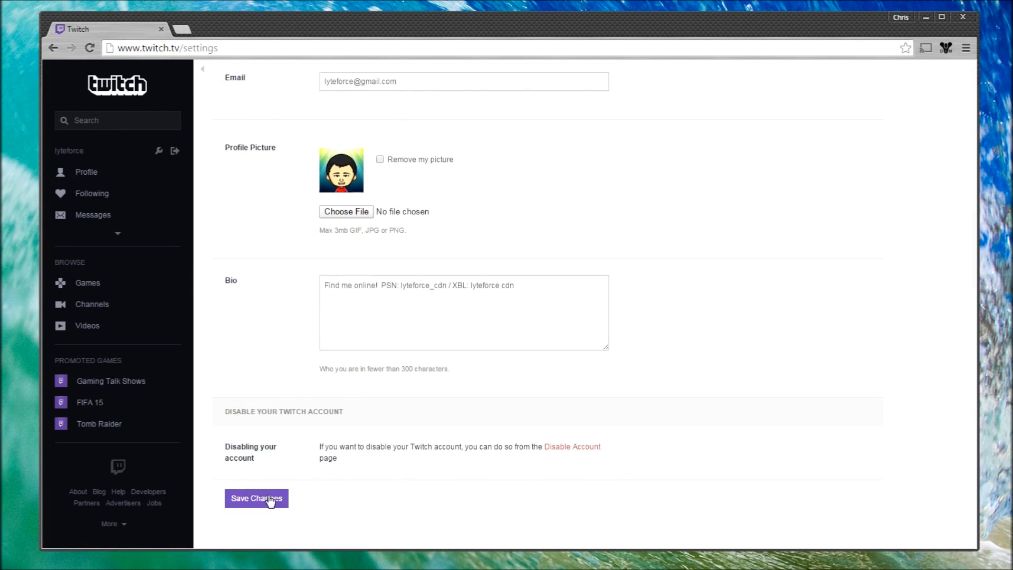
{"action": "left_click", "coordinate": [268, 499]}
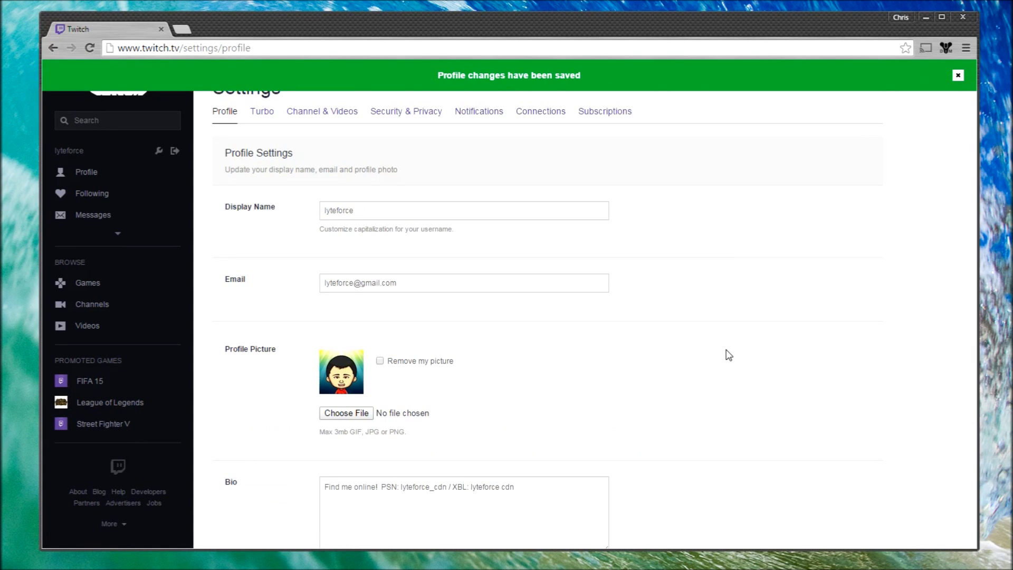
{"action": "left_click", "coordinate": [329, 120]}
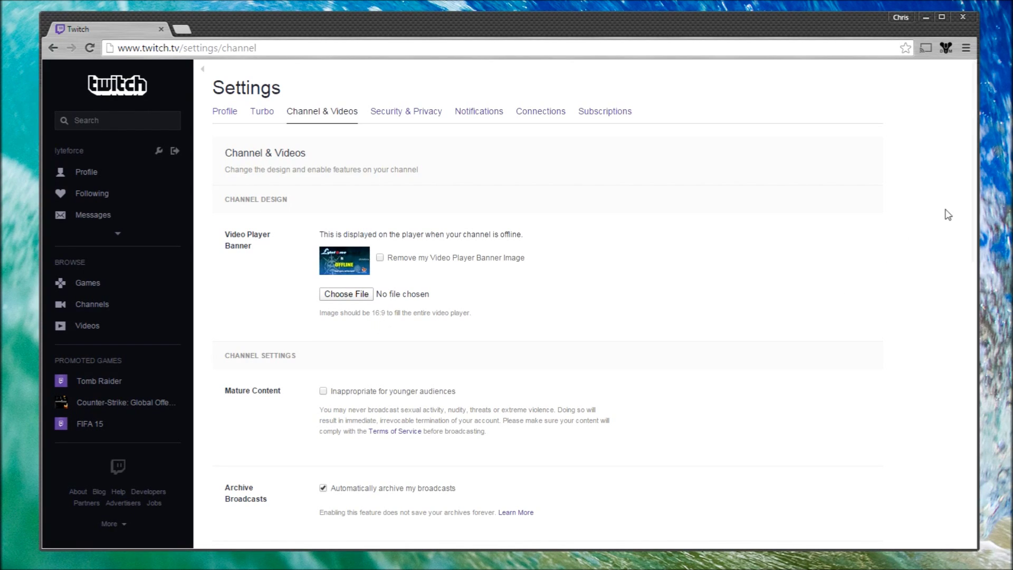
Step: Save the Channel & Videos settings with the OFFLINE artwork as video player banner
{"action": "scroll", "coordinate": [944, 221], "scroll_direction": "down", "scroll_amount": 5}
{"action": "scroll", "coordinate": [942, 227], "scroll_direction": "down", "scroll_amount": 7}
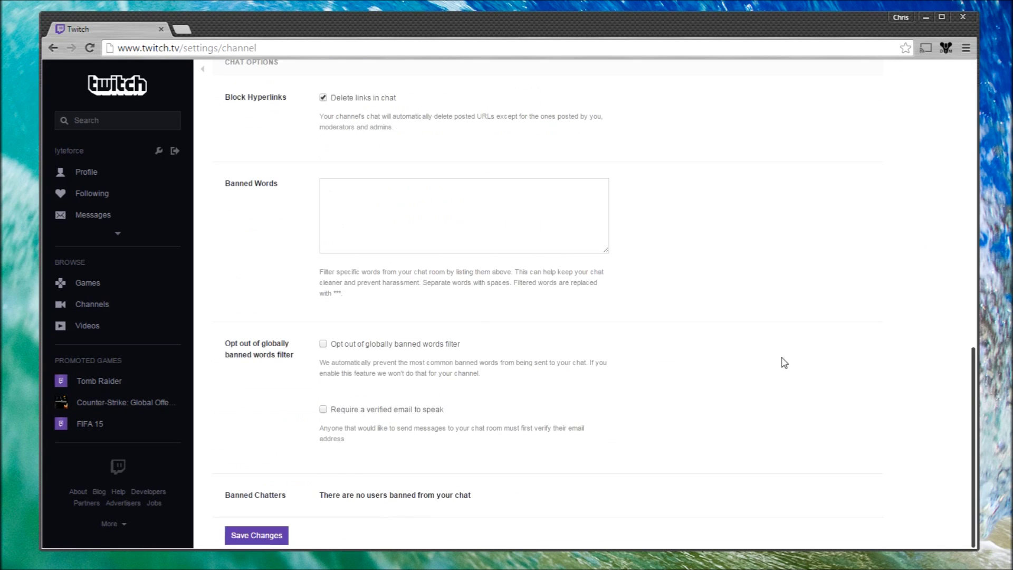
{"action": "left_click", "coordinate": [258, 499]}
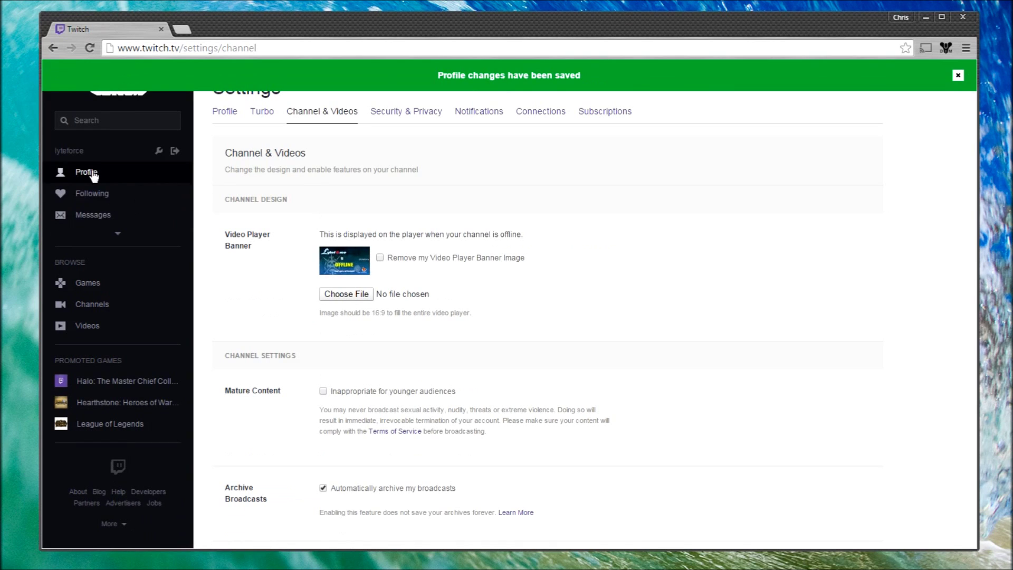
Step: Go back to the profile and open the lyteforce channel page from the avatar
{"action": "left_click", "coordinate": [90, 172]}
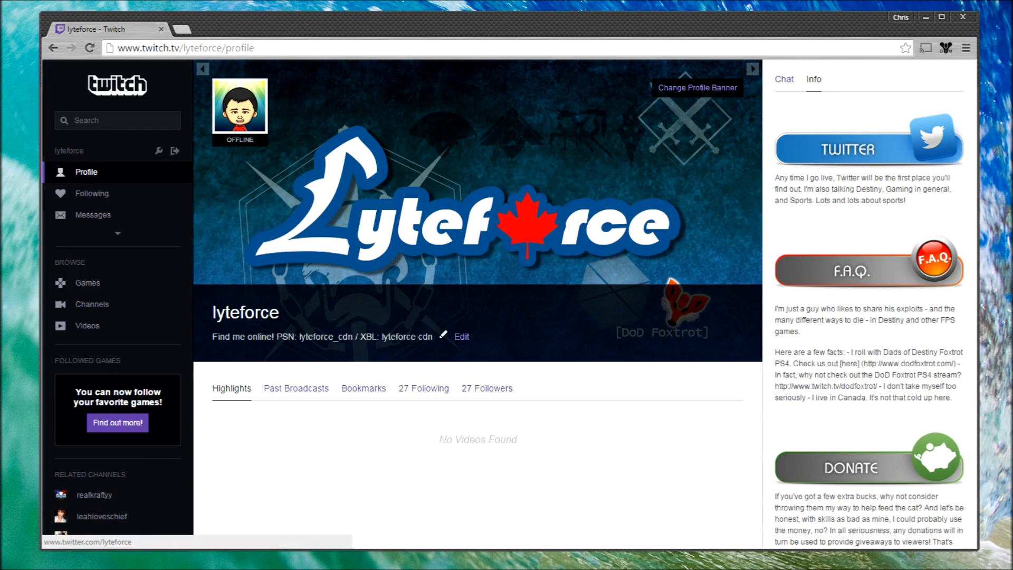
{"action": "left_click", "coordinate": [253, 109]}
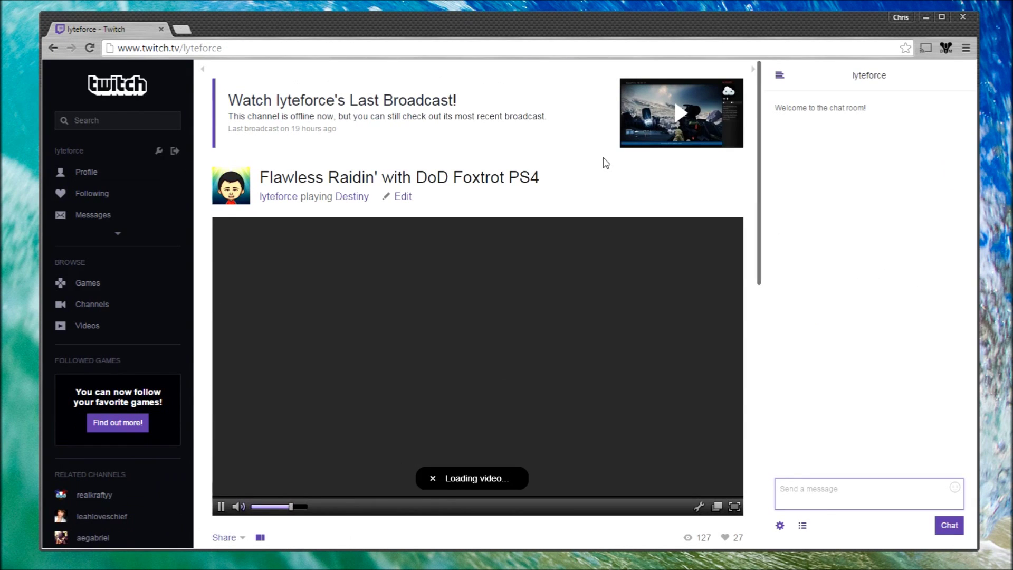
Step: Switch Edit Panels on and add an empty info panel after the Steam panel
{"action": "scroll", "coordinate": [604, 158], "scroll_direction": "down", "scroll_amount": 4}
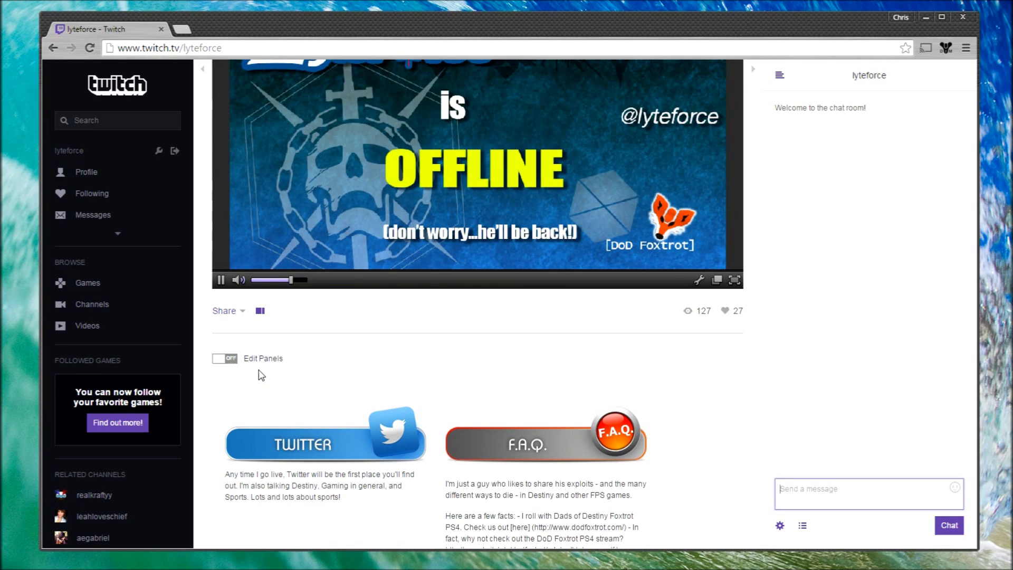
{"action": "left_click", "coordinate": [233, 362]}
{"action": "scroll", "coordinate": [688, 413], "scroll_direction": "down", "scroll_amount": 4}
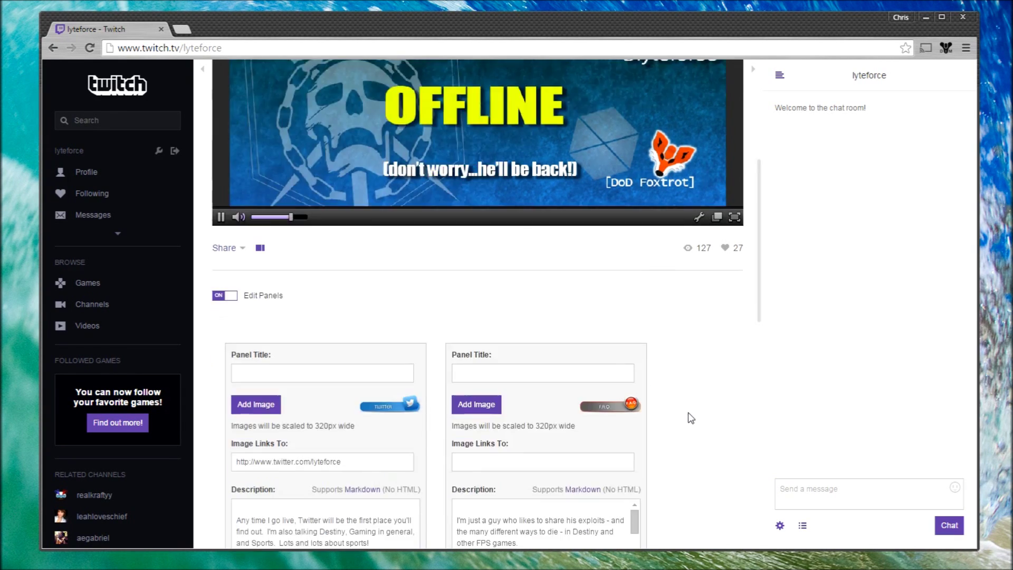
{"action": "scroll", "coordinate": [691, 409], "scroll_direction": "down", "scroll_amount": 5}
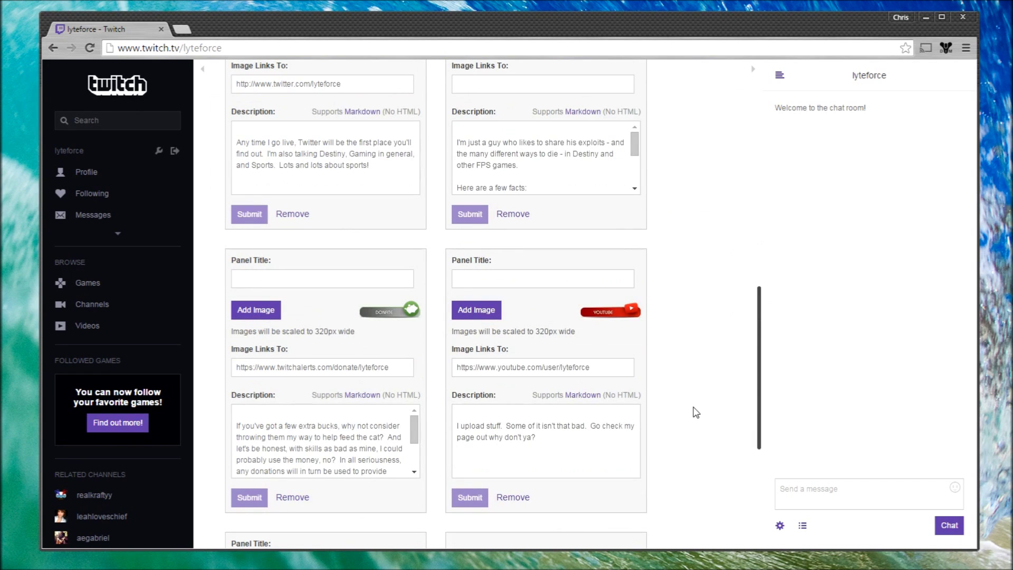
{"action": "scroll", "coordinate": [696, 412], "scroll_direction": "down", "scroll_amount": 3}
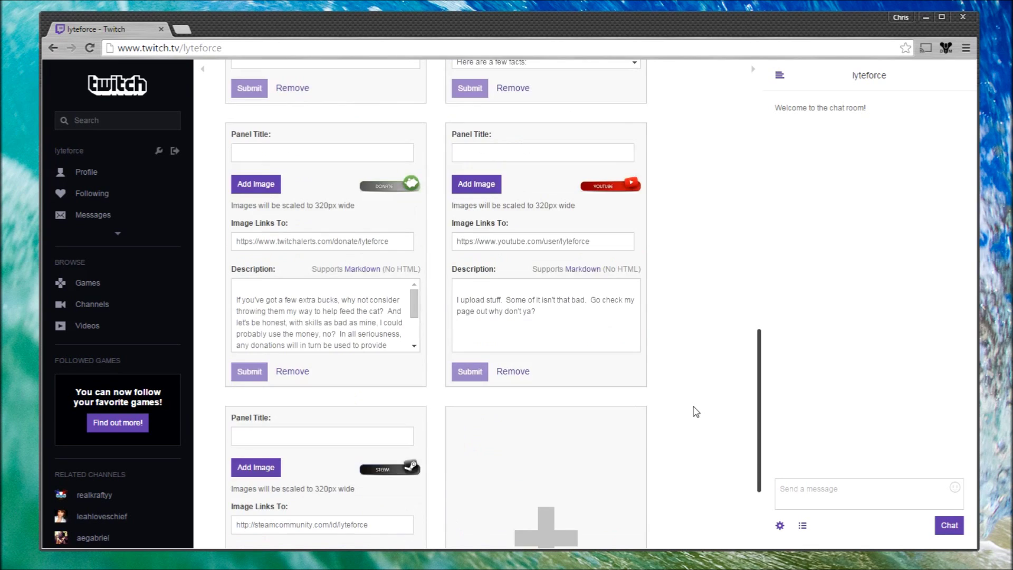
{"action": "scroll", "coordinate": [696, 411], "scroll_direction": "down", "scroll_amount": 2}
{"action": "scroll", "coordinate": [674, 410], "scroll_direction": "down", "scroll_amount": 2}
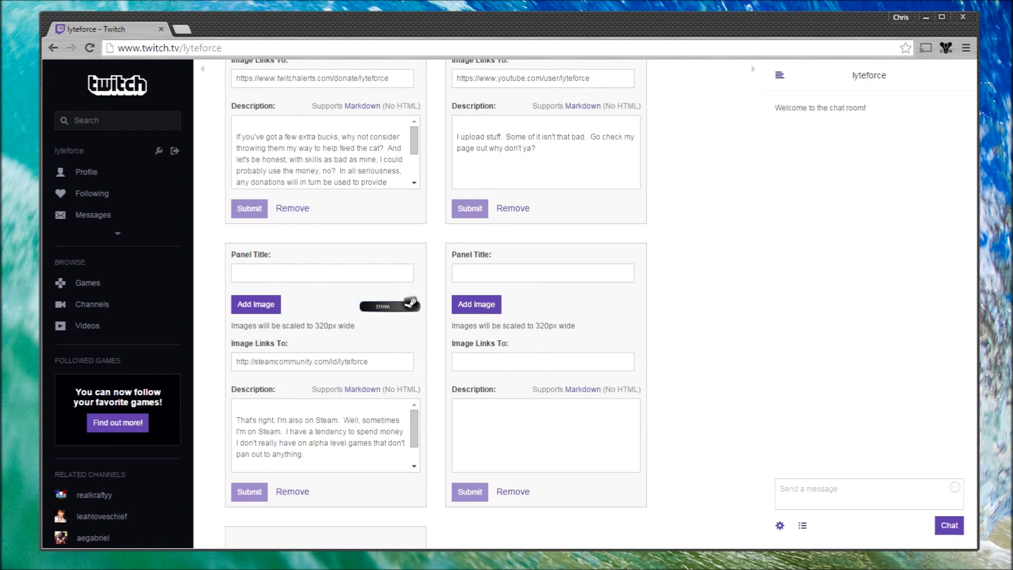
{"action": "left_click", "coordinate": [544, 368]}
{"action": "scroll", "coordinate": [316, 185], "scroll_direction": "up", "scroll_amount": 5}
Step: Move the YouTube panel ahead of the Donate panel
{"action": "left_click_drag", "start_coordinate": [321, 219], "coordinate": [350, 209]}
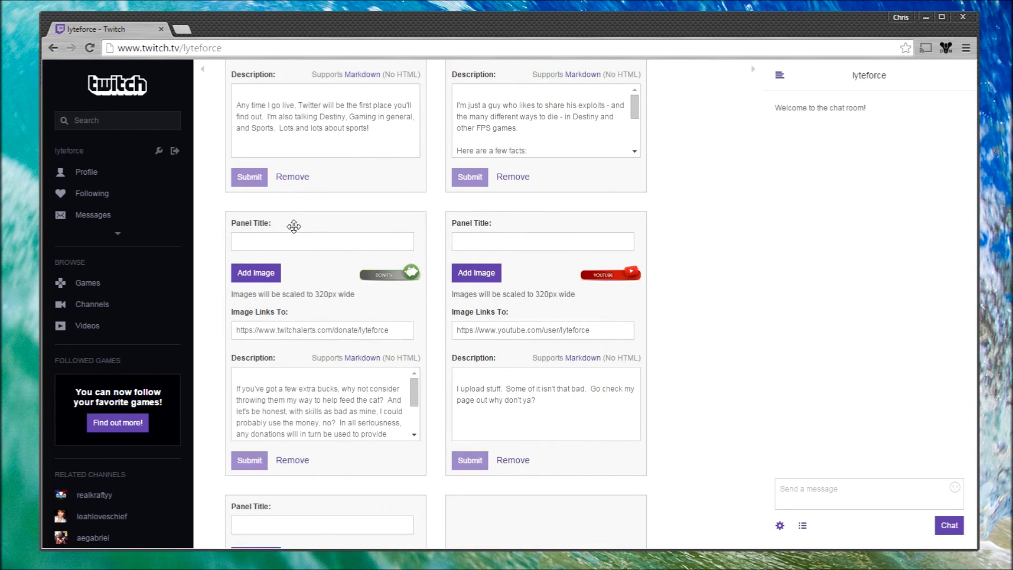
{"action": "scroll", "coordinate": [430, 289], "scroll_direction": "down", "scroll_amount": 1}
{"action": "scroll", "coordinate": [323, 341], "scroll_direction": "down", "scroll_amount": 3}
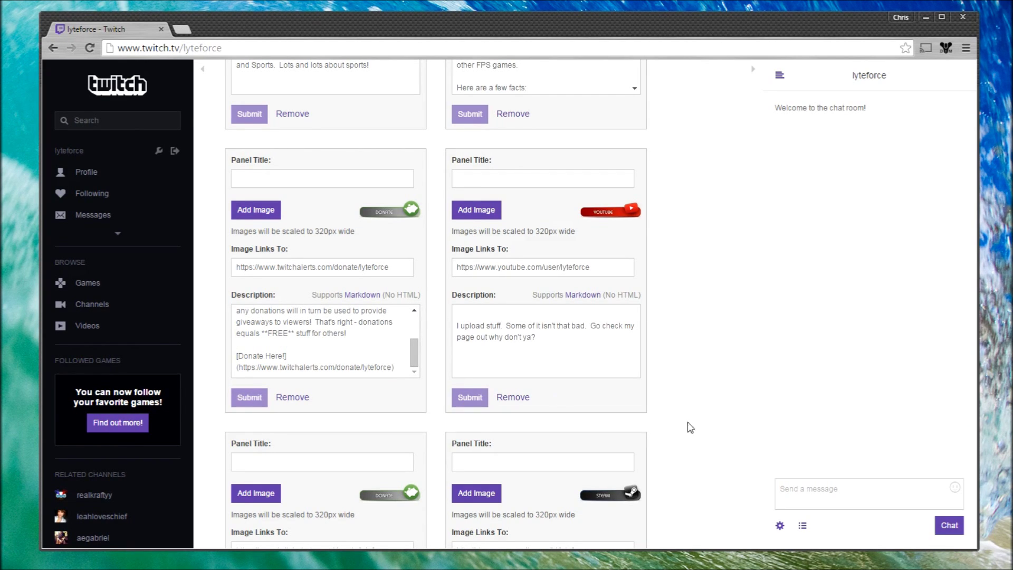
Step: Remove the empty extra info panel and confirm its deletion
{"action": "scroll", "coordinate": [709, 425], "scroll_direction": "down", "scroll_amount": 4}
{"action": "scroll", "coordinate": [709, 425], "scroll_direction": "down", "scroll_amount": 3}
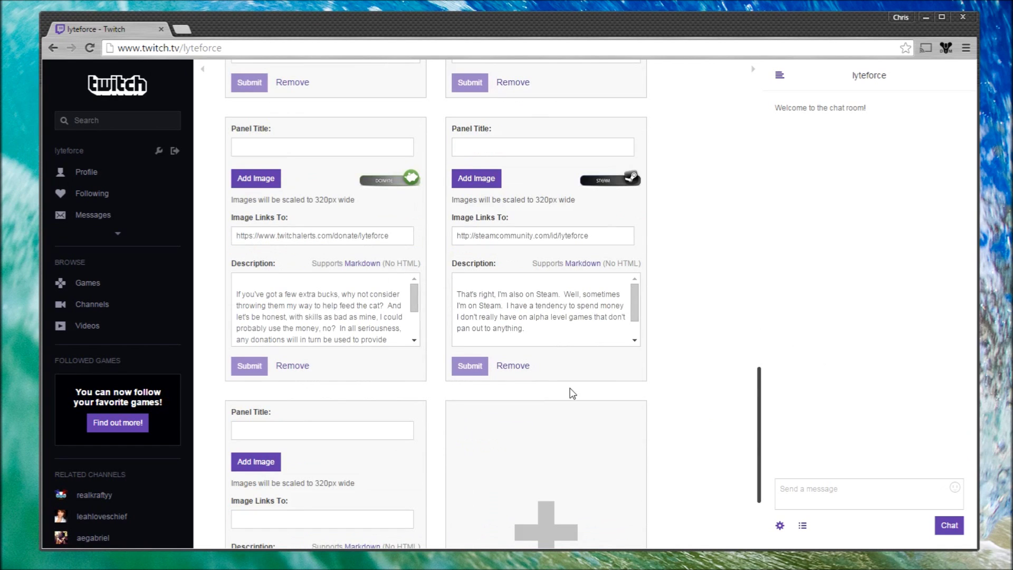
{"action": "scroll", "coordinate": [521, 435], "scroll_direction": "down", "scroll_amount": 3}
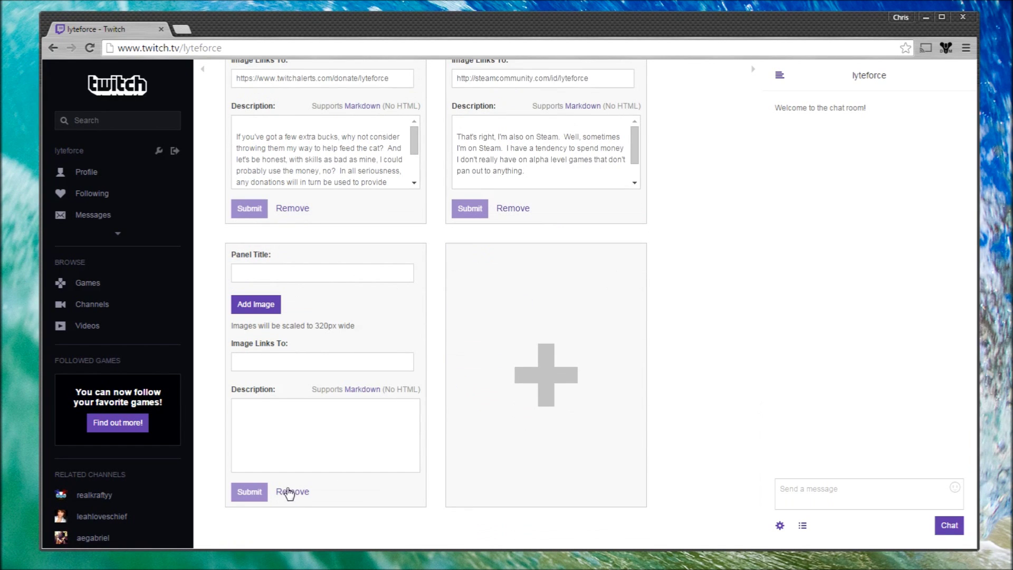
{"action": "left_click", "coordinate": [294, 492]}
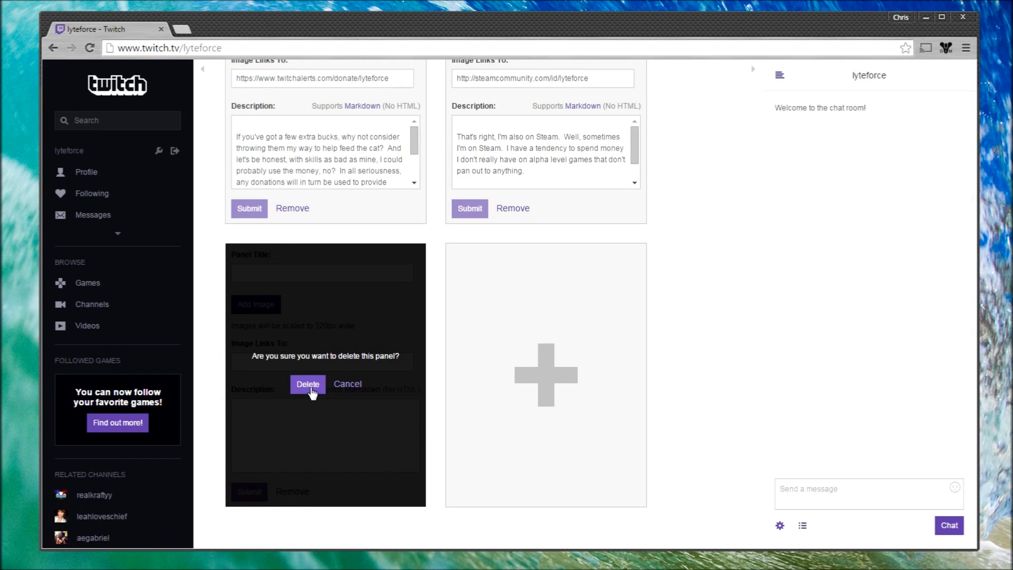
{"action": "left_click", "coordinate": [309, 385]}
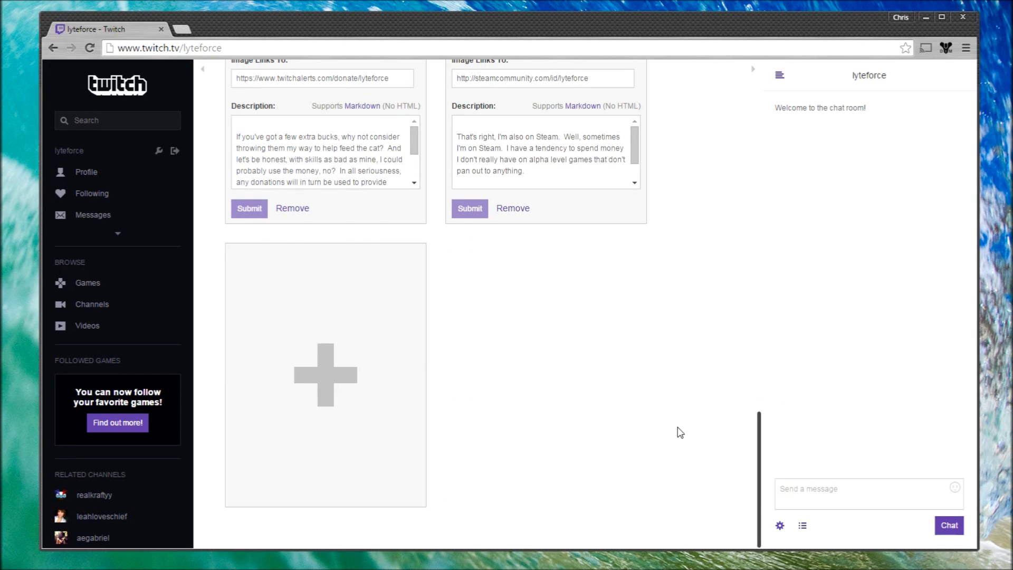
{"action": "scroll", "coordinate": [681, 433], "scroll_direction": "up", "scroll_amount": 15}
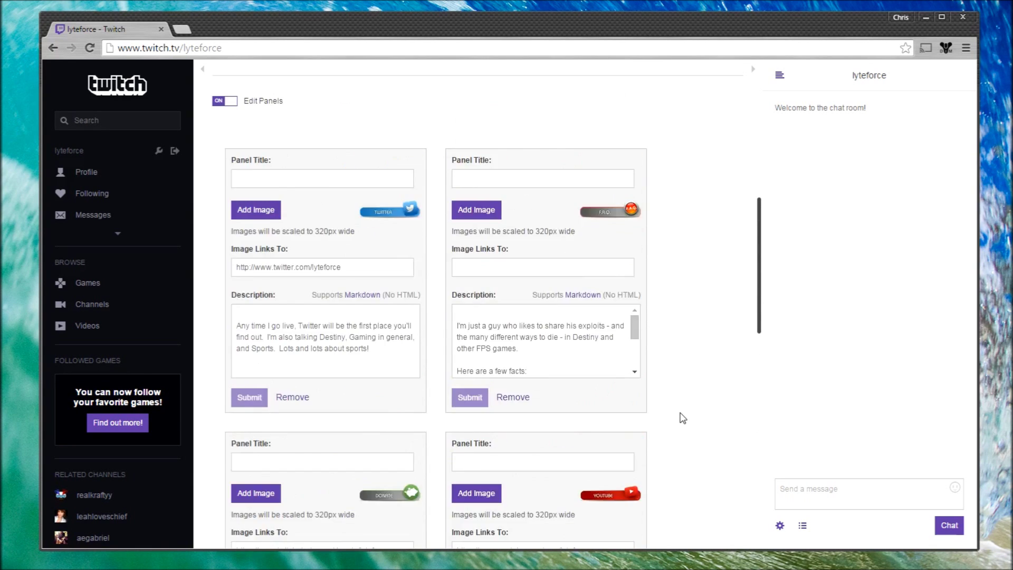
{"action": "scroll", "coordinate": [681, 419], "scroll_direction": "up", "scroll_amount": 5}
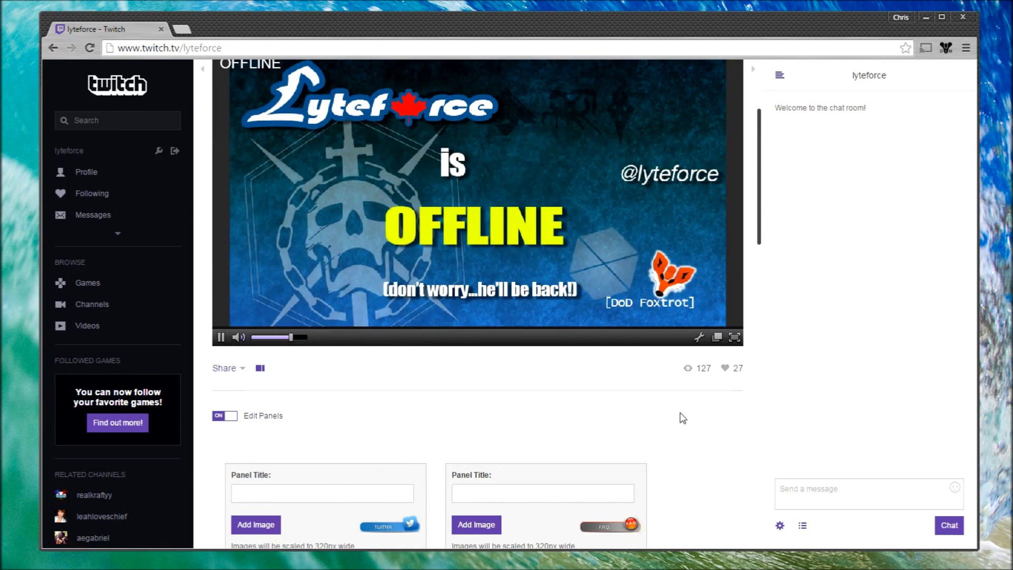
Step: Switch Edit Panels off and review the Twitter, F.A.Q. and YouTube panels
{"action": "left_click", "coordinate": [233, 416]}
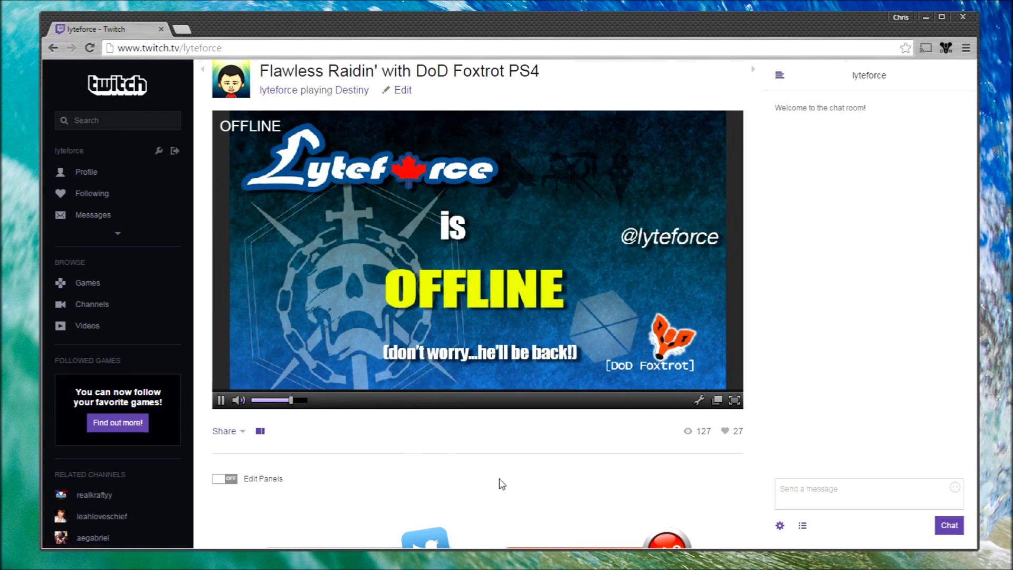
{"action": "scroll", "coordinate": [502, 483], "scroll_direction": "down", "scroll_amount": 1}
{"action": "scroll", "coordinate": [500, 483], "scroll_direction": "down", "scroll_amount": 4}
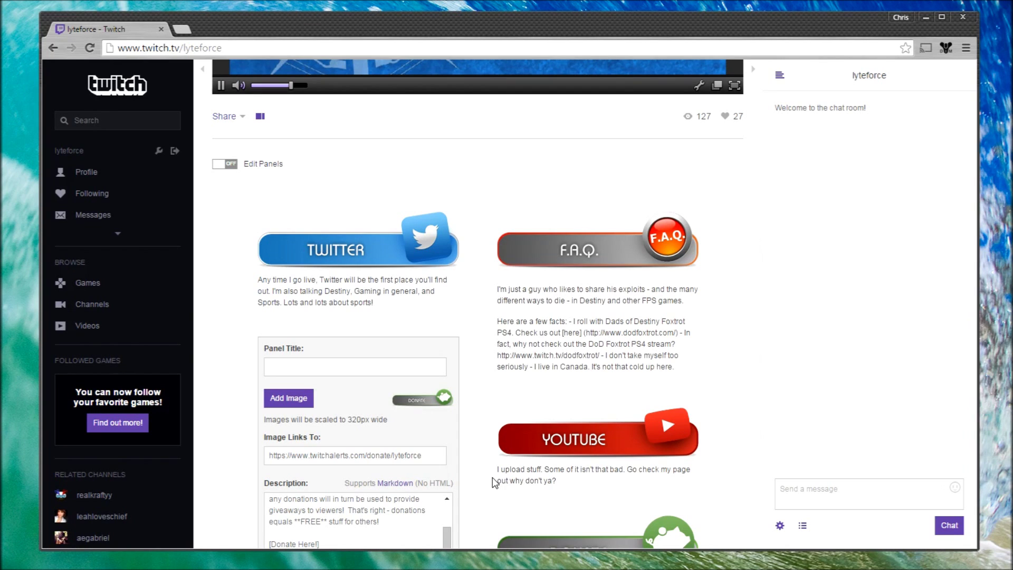
{"action": "scroll", "coordinate": [503, 465], "scroll_direction": "up", "scroll_amount": 7}
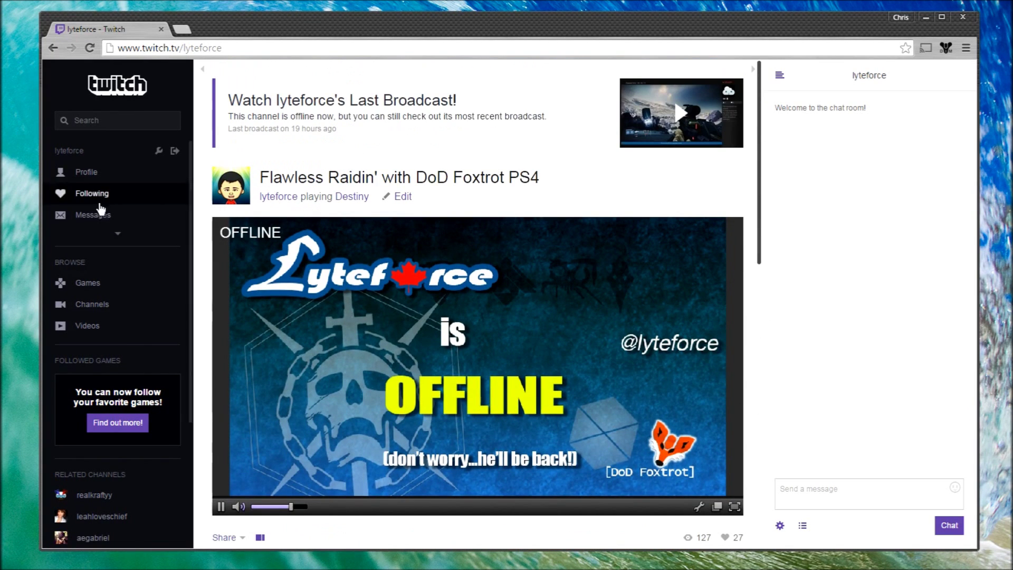
Step: Check the profile's Info tab for the Twitter, F.A.Q., YouTube and Donate panels
{"action": "left_click", "coordinate": [88, 177]}
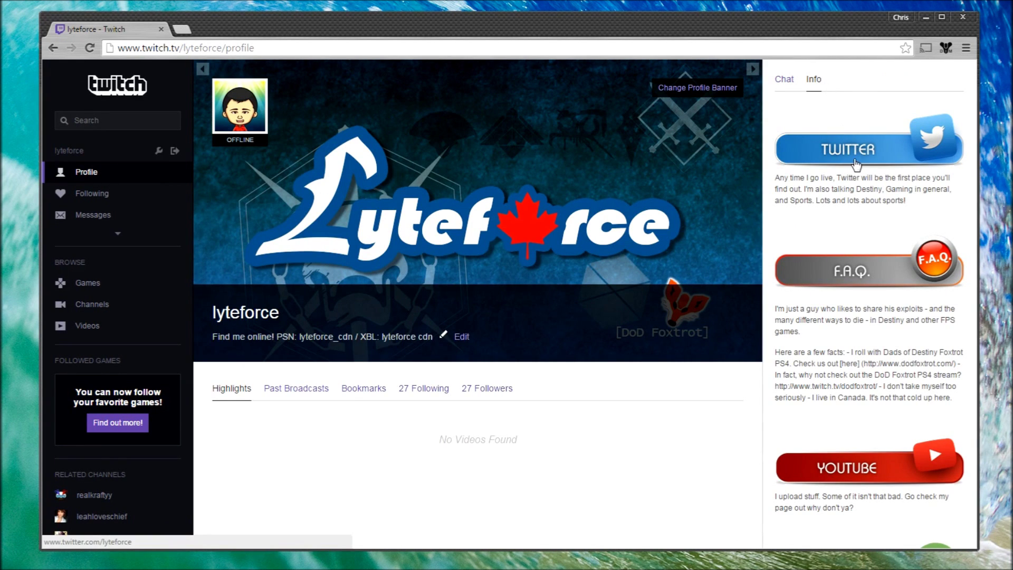
{"action": "scroll", "coordinate": [853, 170], "scroll_direction": "down", "scroll_amount": 4}
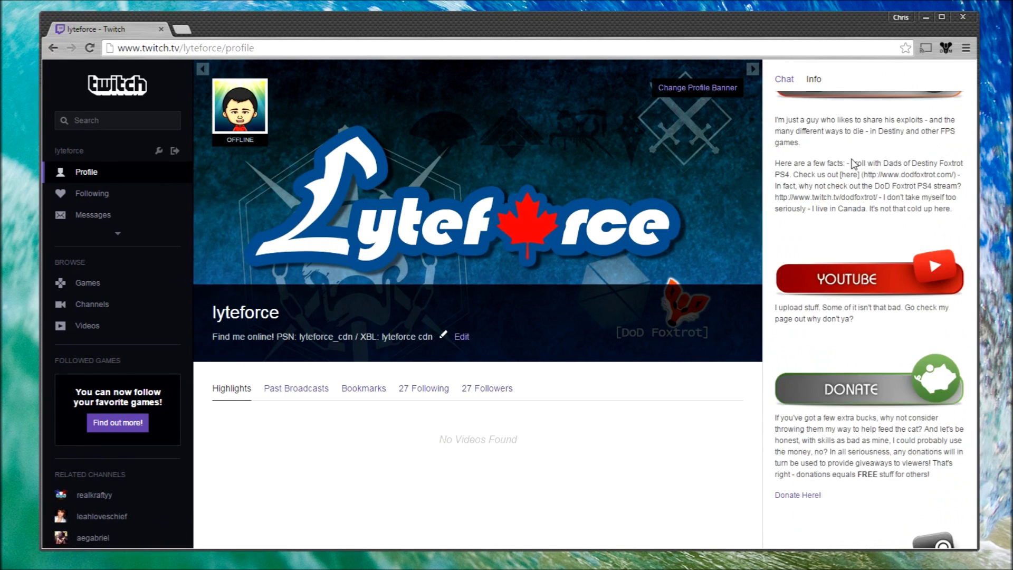